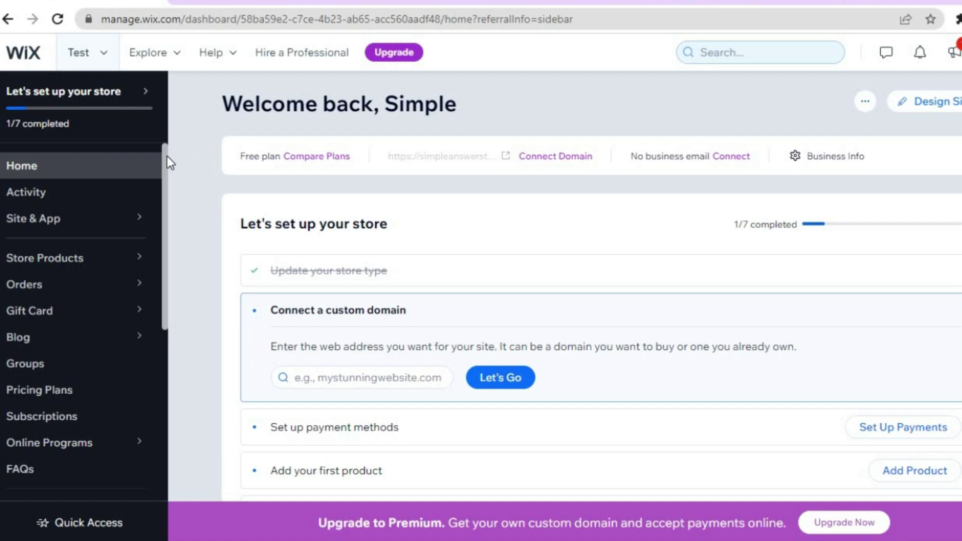
Go to Settings and then Business info in Wix, then switch to Canva's home page
{"action": "left_click_drag", "start_coordinate": [167, 156], "coordinate": [162, 378]}
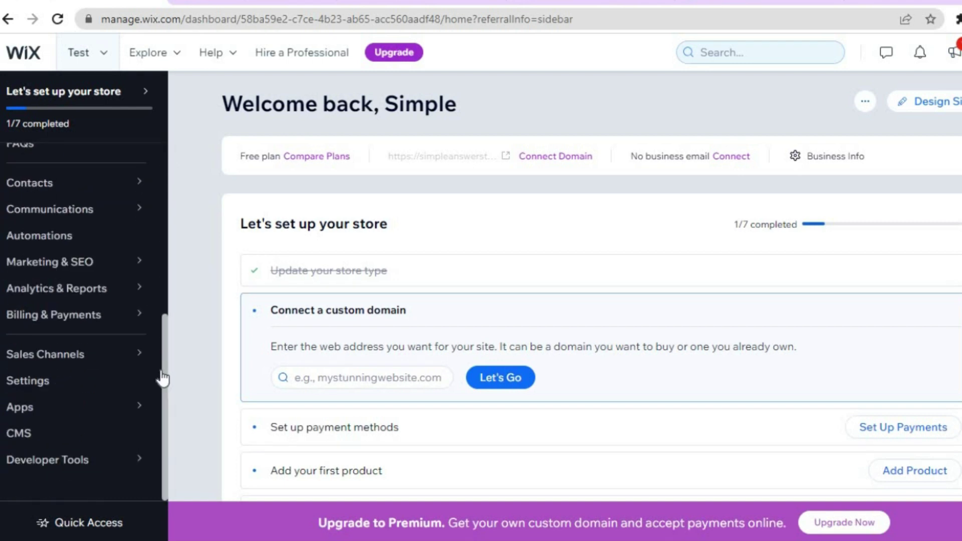
{"action": "left_click", "coordinate": [73, 393]}
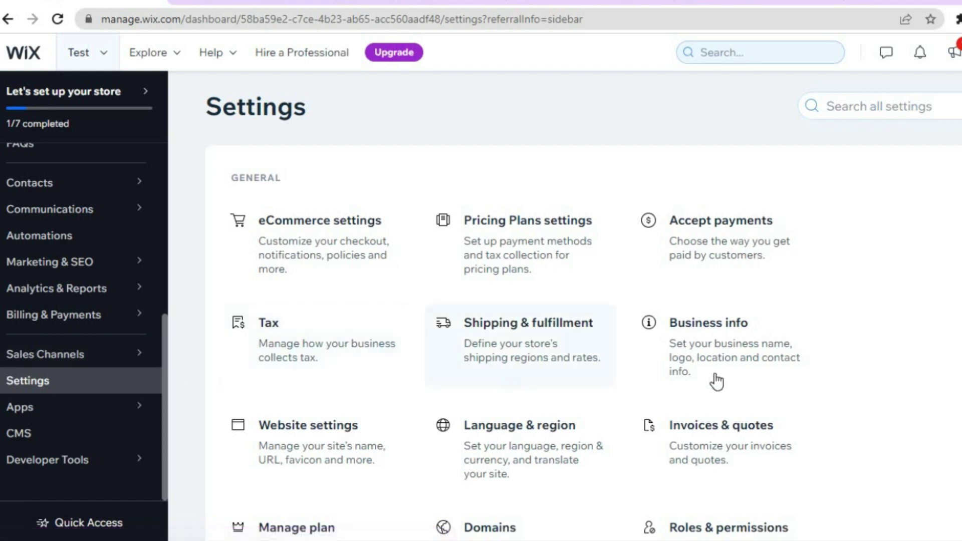
{"action": "left_click", "coordinate": [723, 343]}
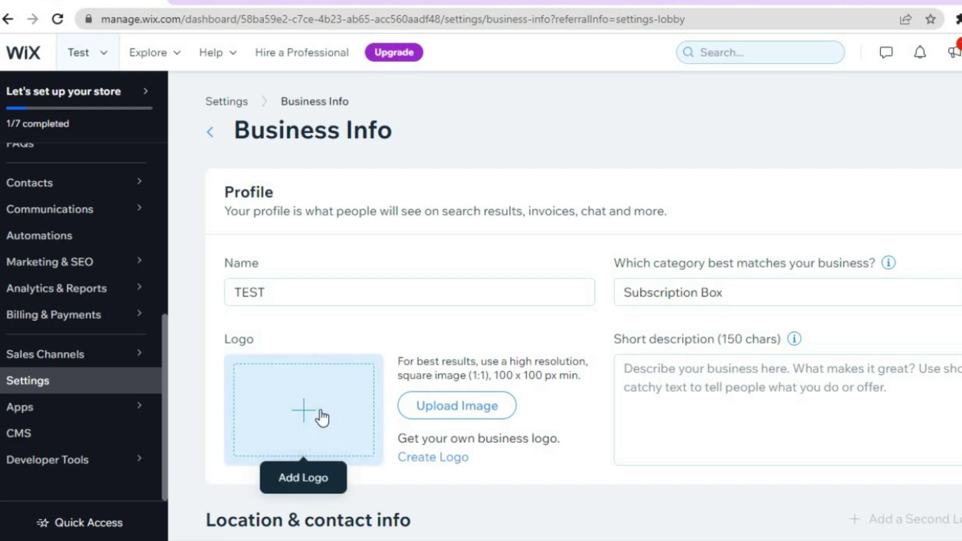
{"action": "left_click", "coordinate": [739, 3]}
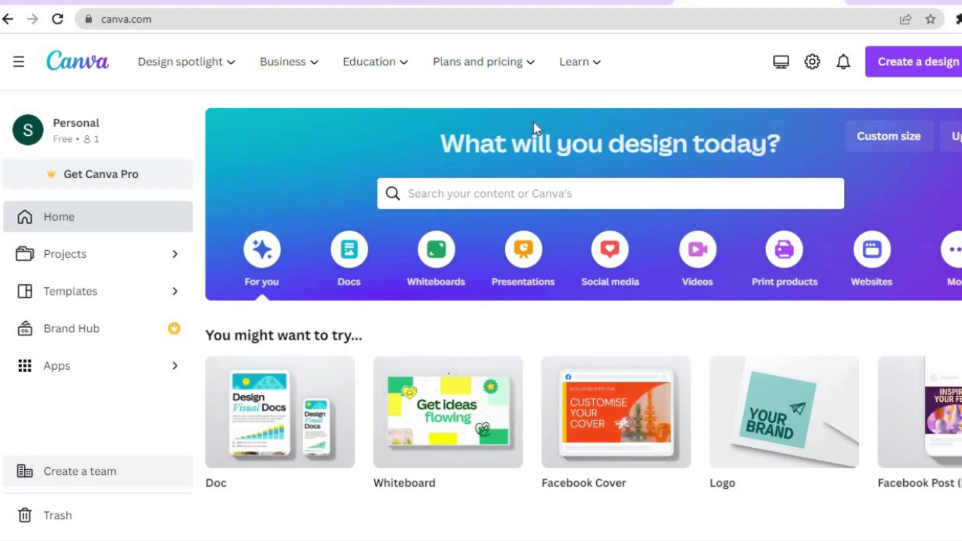
{"action": "left_click", "coordinate": [501, 193]}
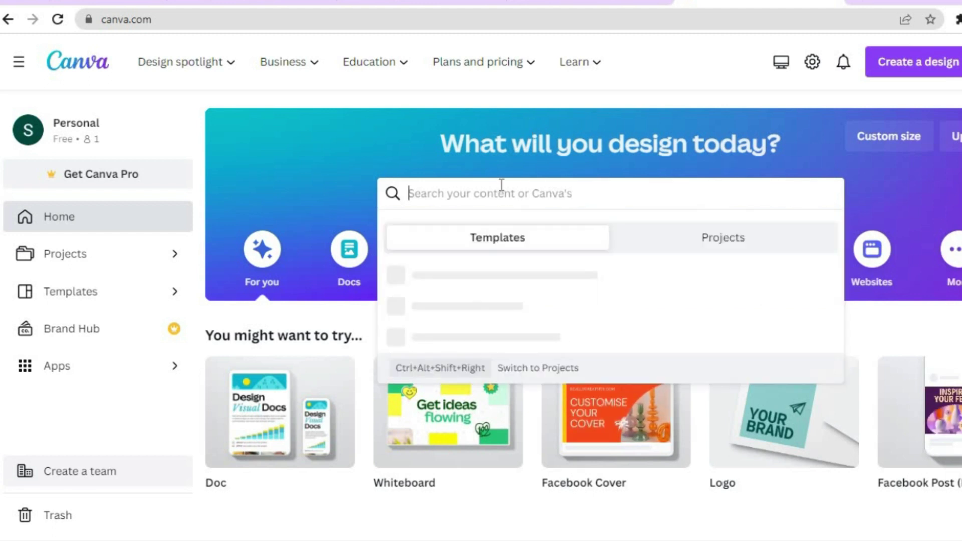
{"action": "type", "text": "log"}
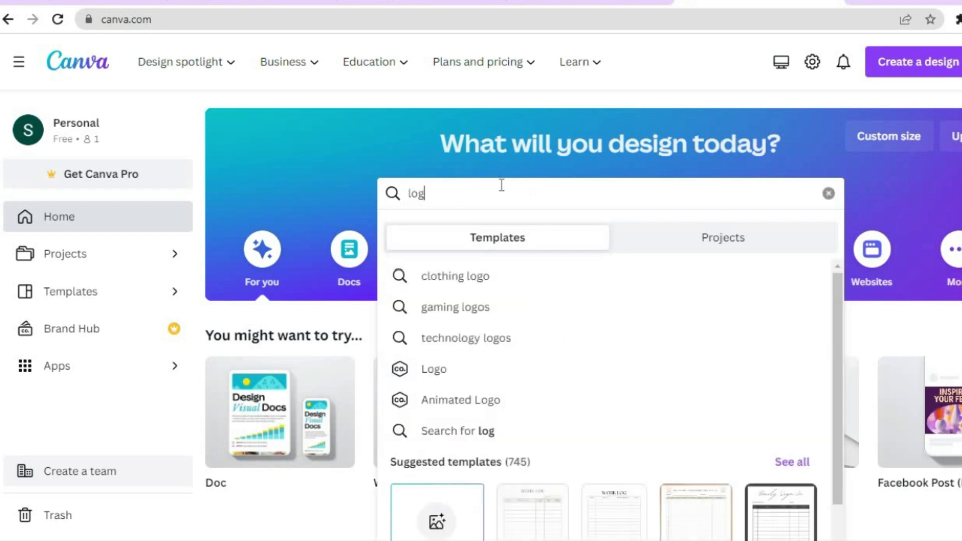
{"action": "left_click", "coordinate": [461, 367]}
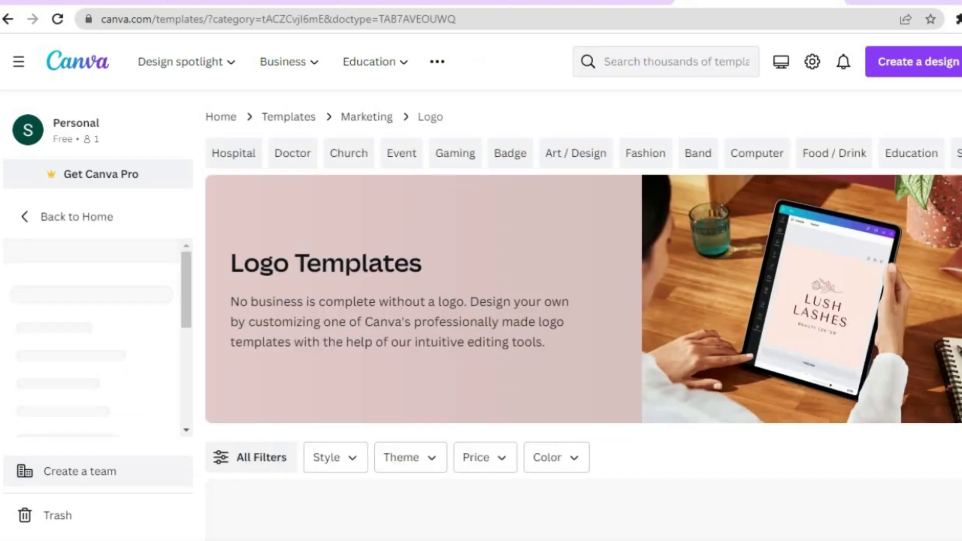
{"action": "scroll", "coordinate": [583, 316], "scroll_direction": "down", "scroll_amount": 5}
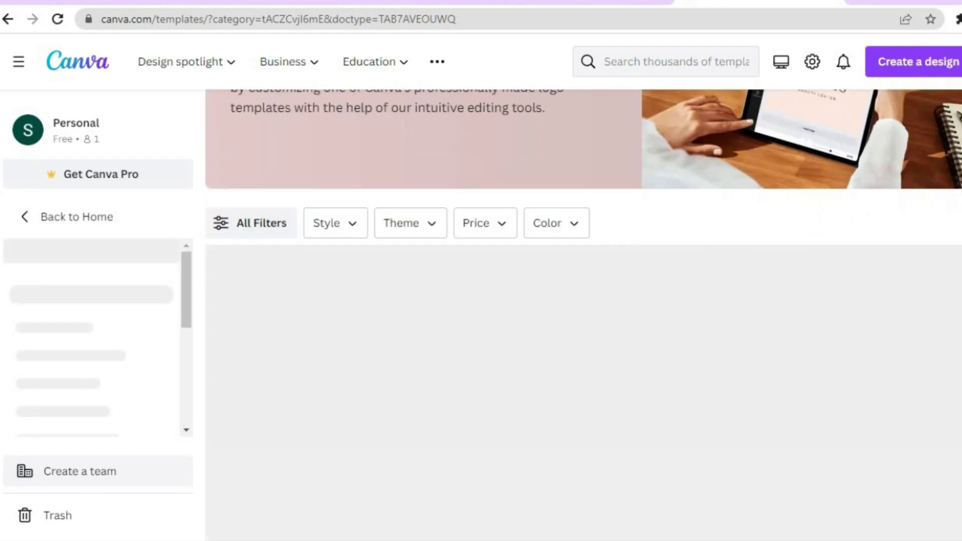
{"action": "scroll", "coordinate": [584, 315], "scroll_direction": "down", "scroll_amount": 5}
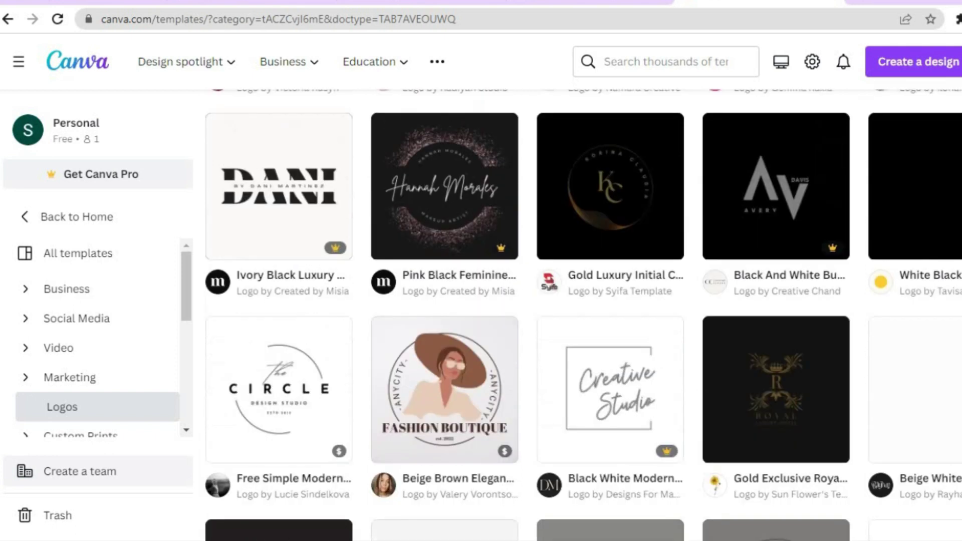
{"action": "scroll", "coordinate": [584, 316], "scroll_direction": "up", "scroll_amount": 5}
{"action": "scroll", "coordinate": [583, 315], "scroll_direction": "up", "scroll_amount": 7}
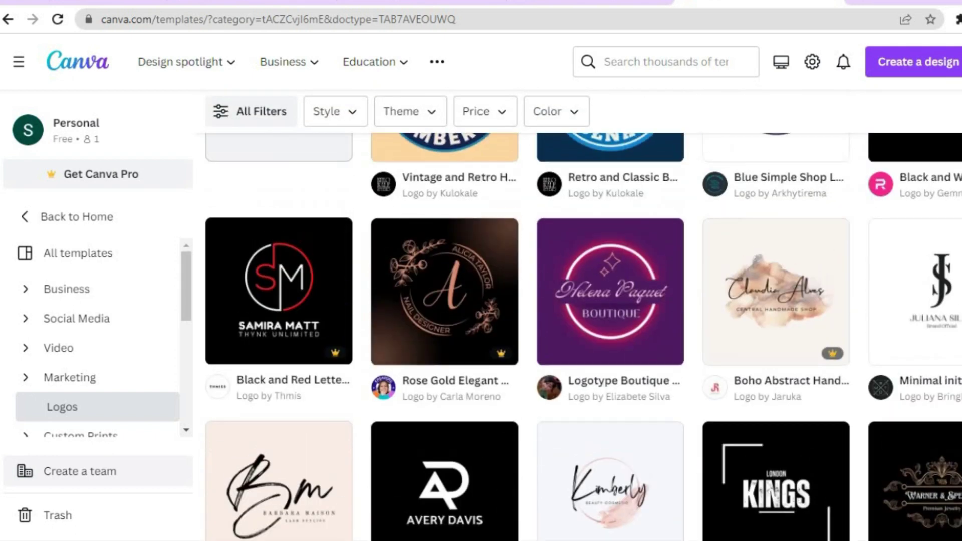
{"action": "scroll", "coordinate": [474, 205], "scroll_direction": "up", "scroll_amount": 4}
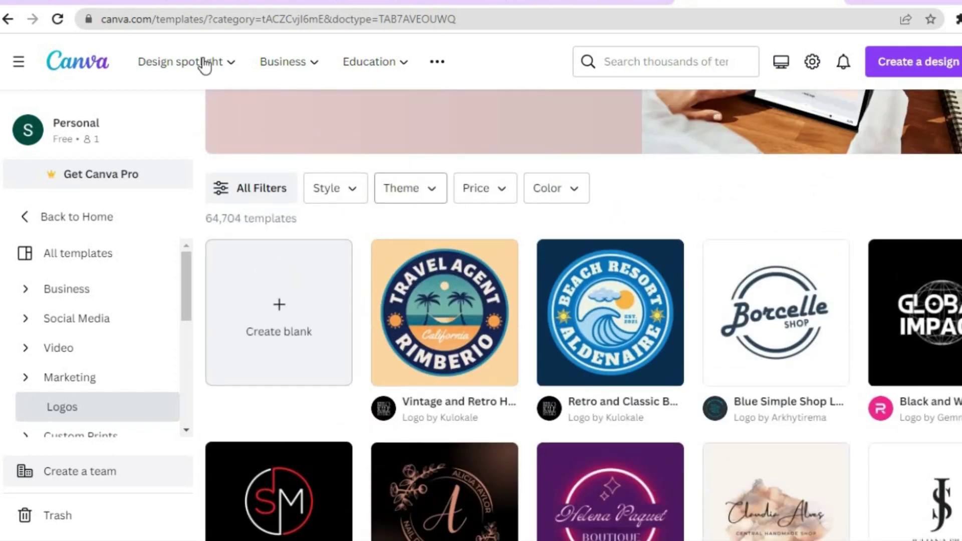
{"action": "mouse_move", "coordinate": [203, 62]}
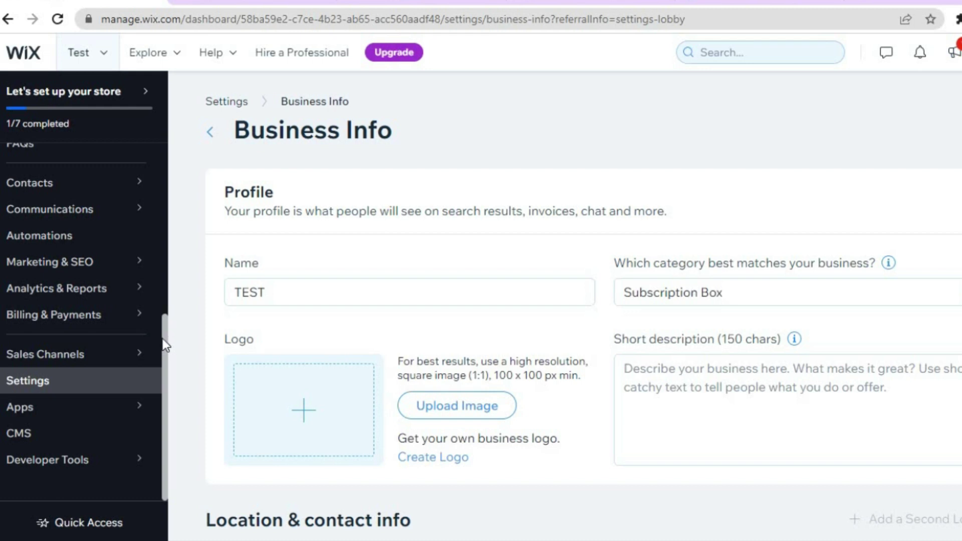
Open the Logo Maker from the sidebar's Marketing & SEO menu
{"action": "scroll", "coordinate": [166, 339], "scroll_direction": "up", "scroll_amount": 2}
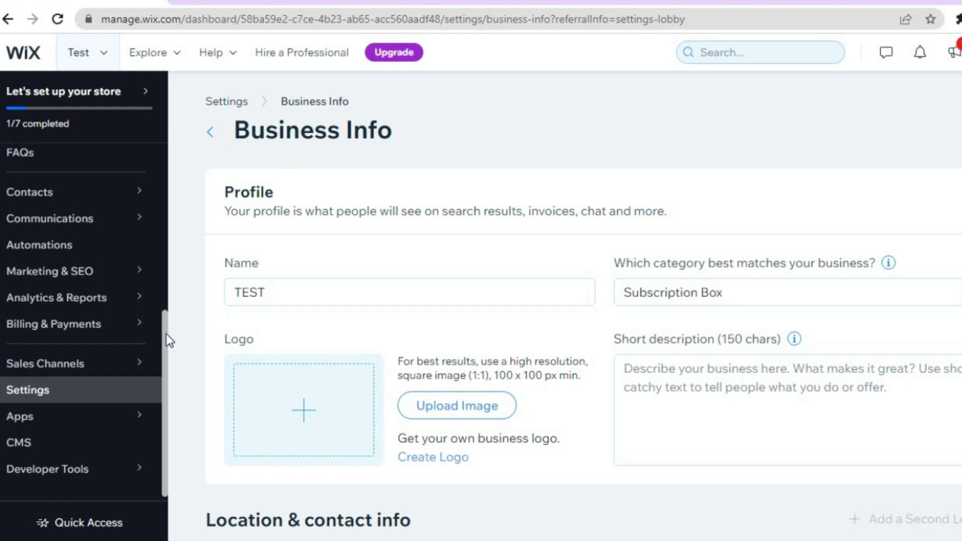
{"action": "scroll", "coordinate": [167, 318], "scroll_direction": "up", "scroll_amount": 1}
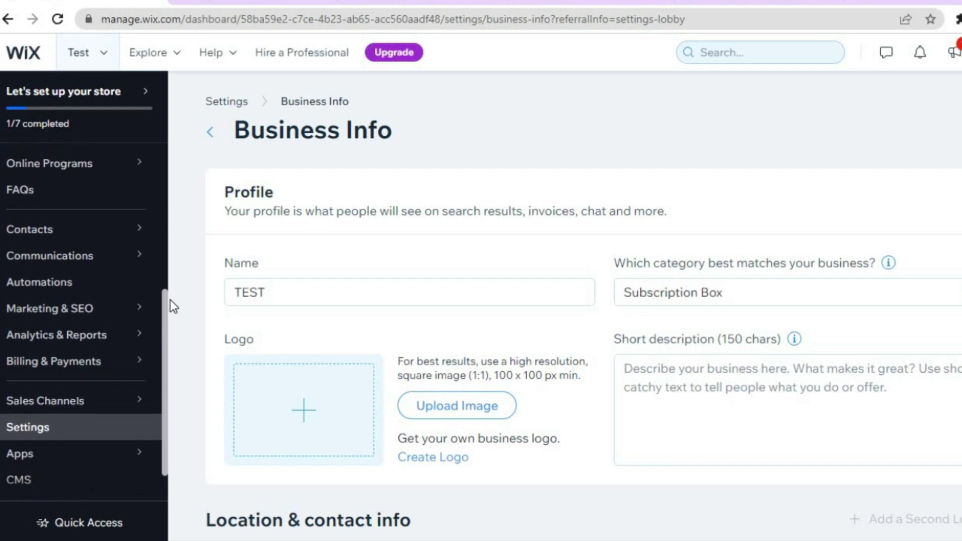
{"action": "scroll", "coordinate": [170, 300], "scroll_direction": "up", "scroll_amount": 2}
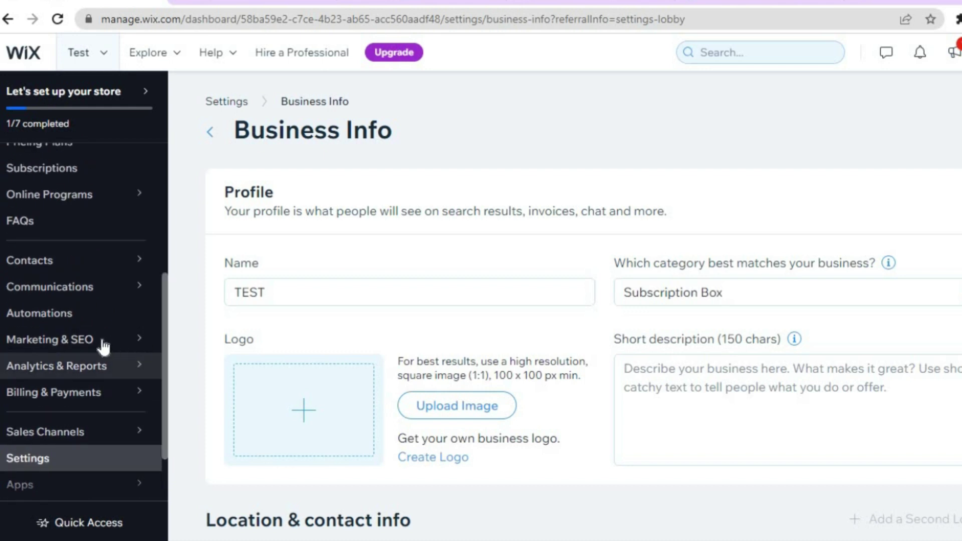
{"action": "mouse_move", "coordinate": [104, 346]}
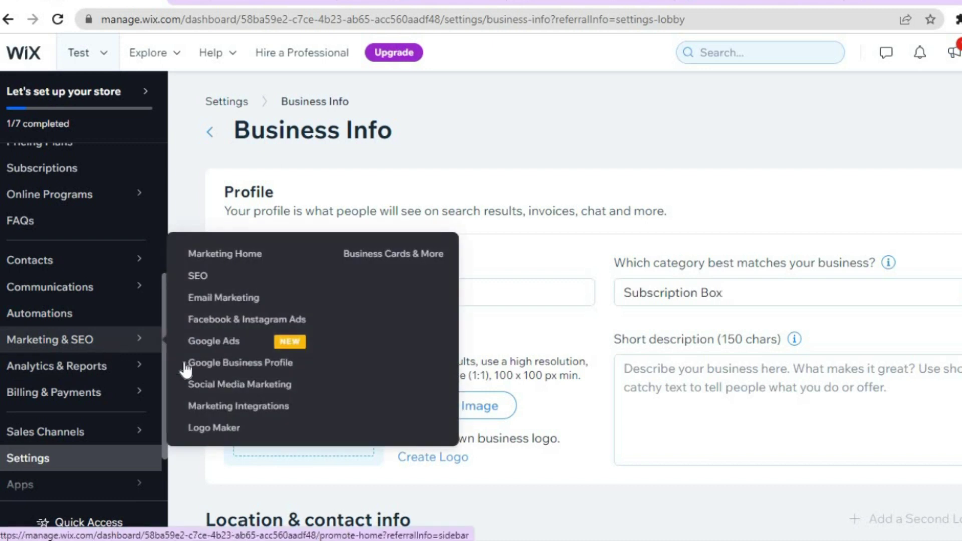
{"action": "left_click", "coordinate": [210, 430]}
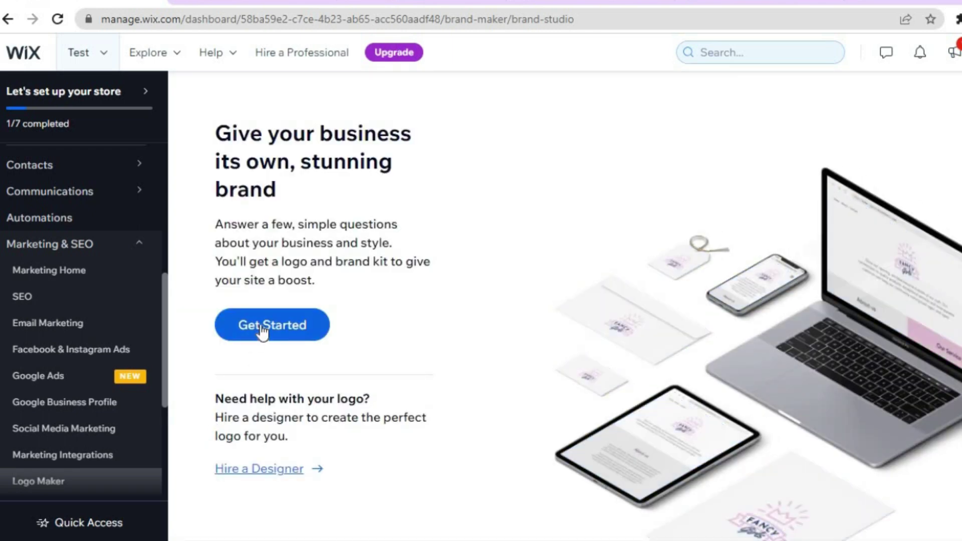
Start a logo with the text 'simple answers' and no tagline
{"action": "left_click", "coordinate": [261, 329]}
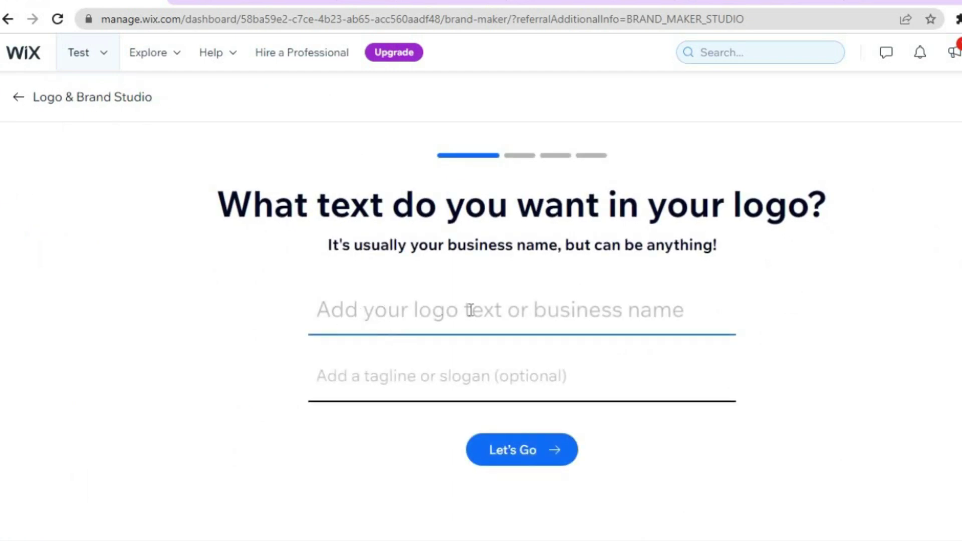
{"action": "type", "text": "s"}
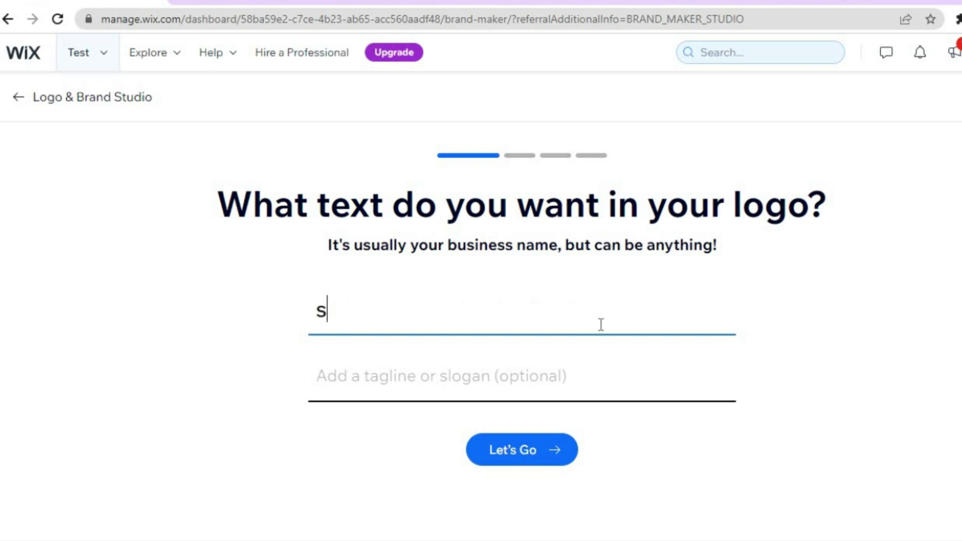
{"action": "type", "text": "imple"}
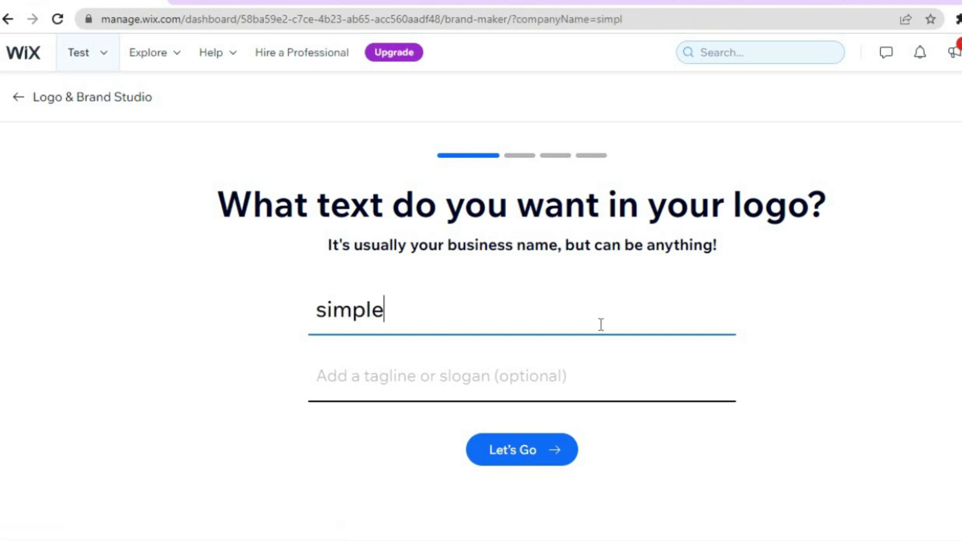
{"action": "type", "text": "  answers"}
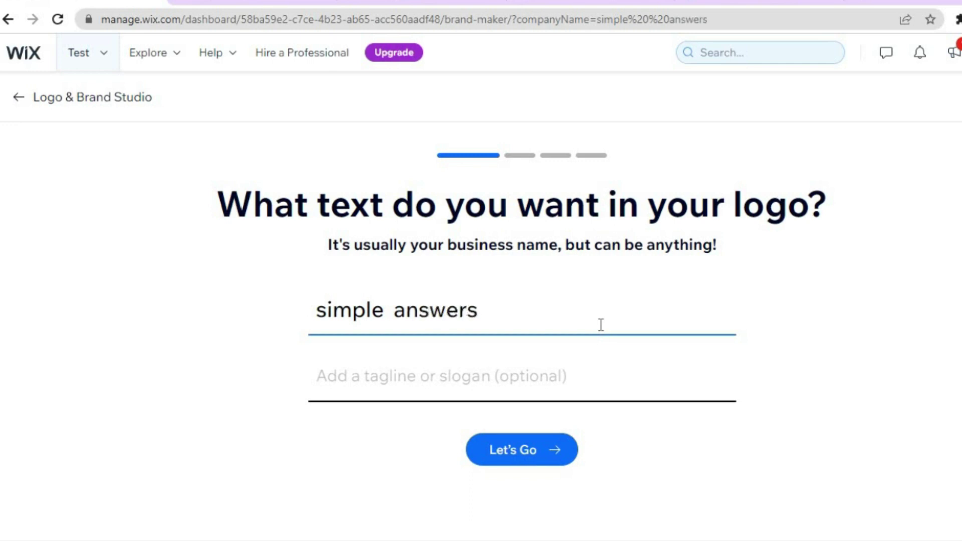
{"action": "left_click", "coordinate": [402, 383]}
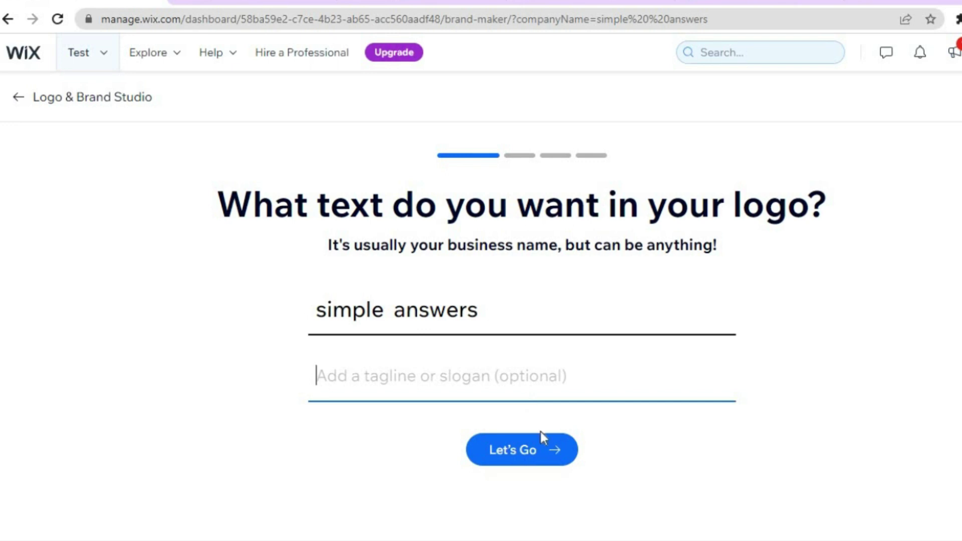
{"action": "left_click", "coordinate": [517, 444]}
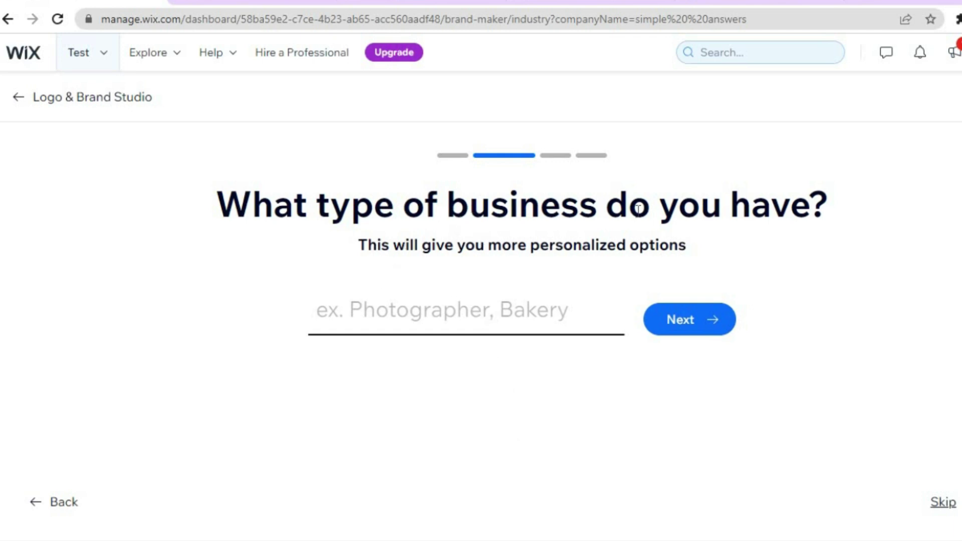
Set the business type to Bakery and choose the Dynamic vibe
{"action": "left_click", "coordinate": [472, 317]}
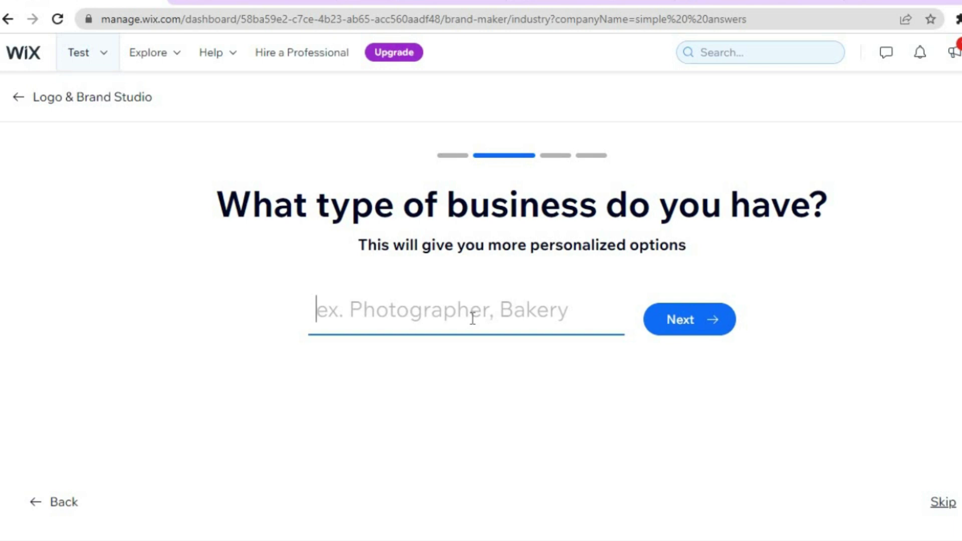
{"action": "type", "text": "b"}
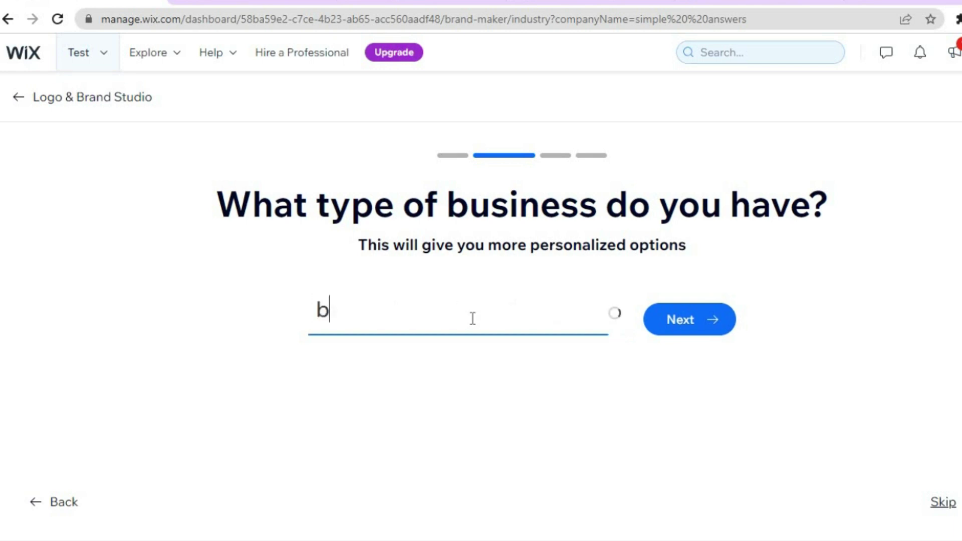
{"action": "type", "text": "akery"}
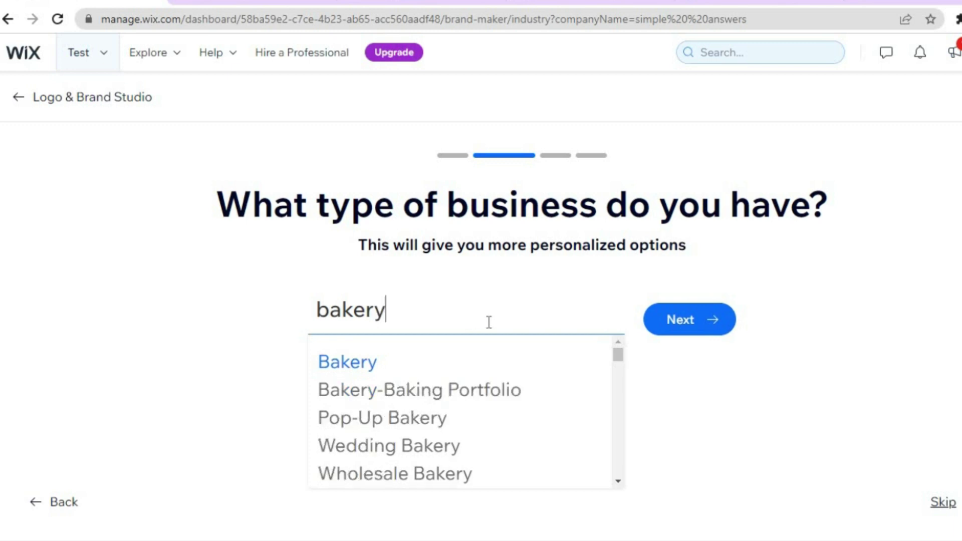
{"action": "left_click", "coordinate": [689, 332]}
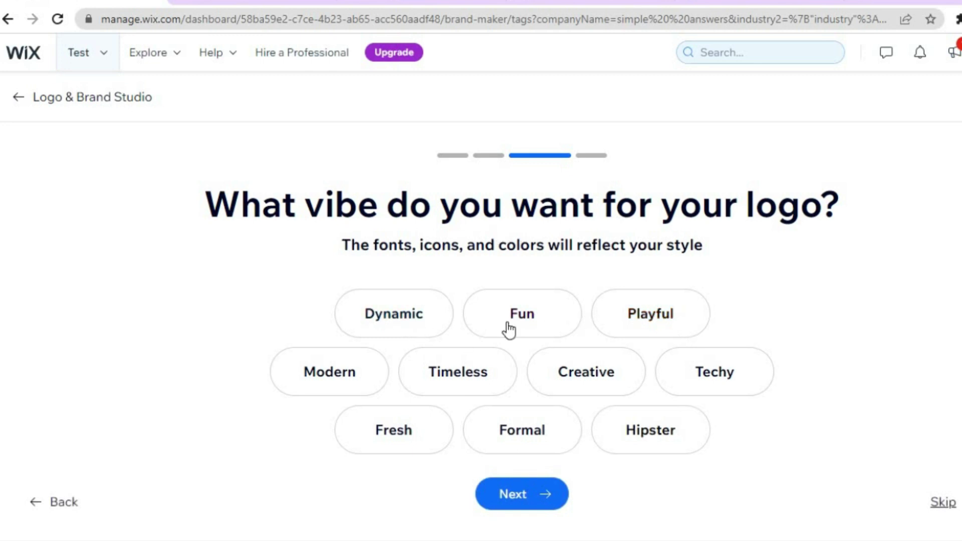
{"action": "left_click", "coordinate": [393, 323]}
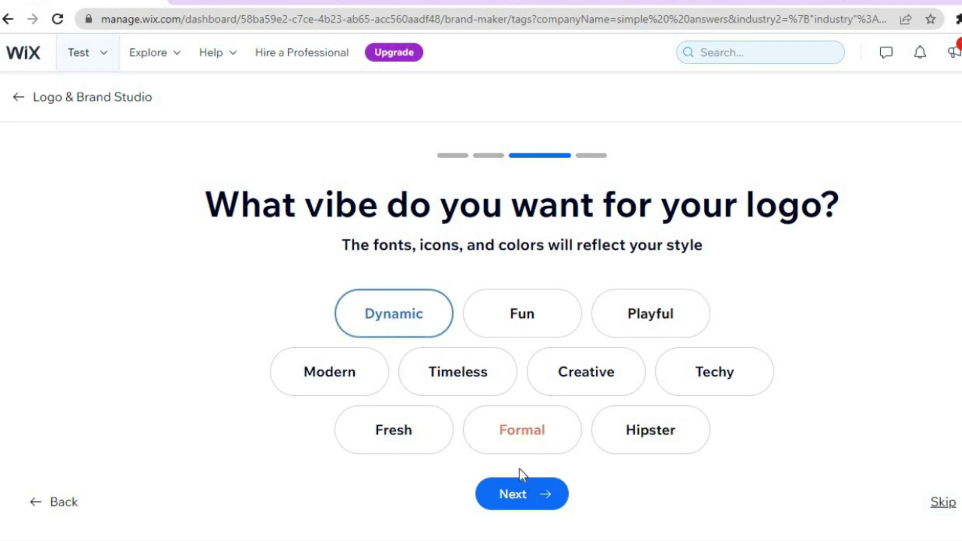
{"action": "left_click", "coordinate": [509, 493]}
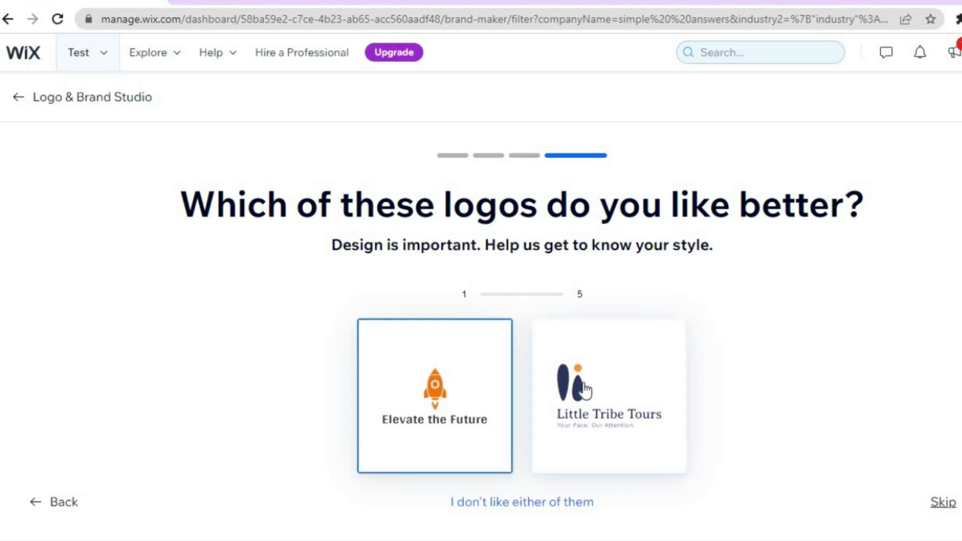
Pick favourites in all five rounds, including the rocket, badminton, tools badge and Asurient logos
{"action": "left_click", "coordinate": [408, 407]}
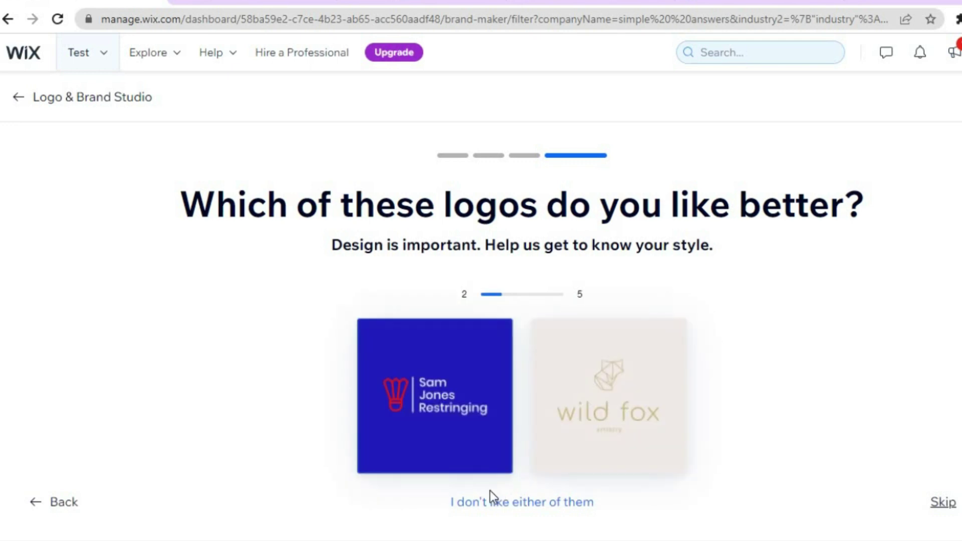
{"action": "left_click", "coordinate": [437, 418]}
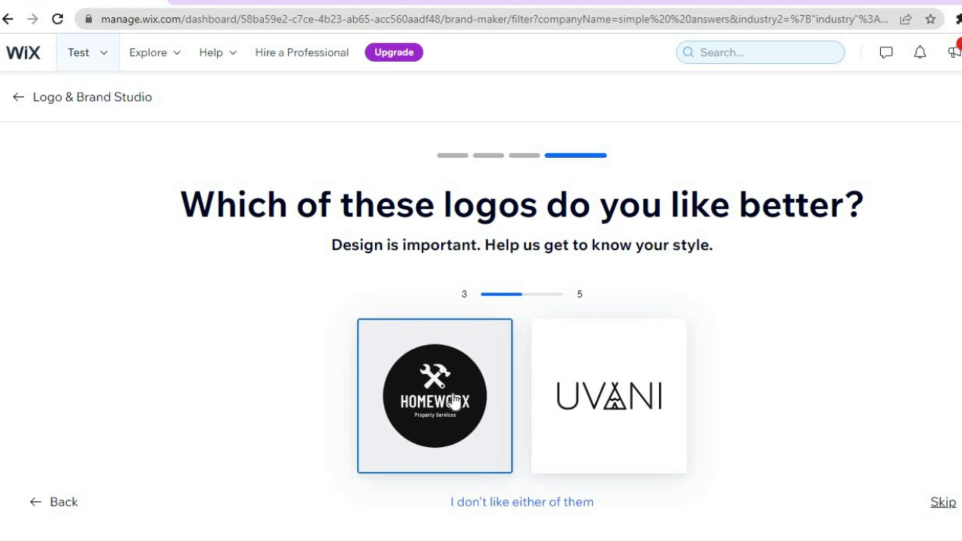
{"action": "left_click", "coordinate": [454, 401]}
{"action": "left_click", "coordinate": [452, 399]}
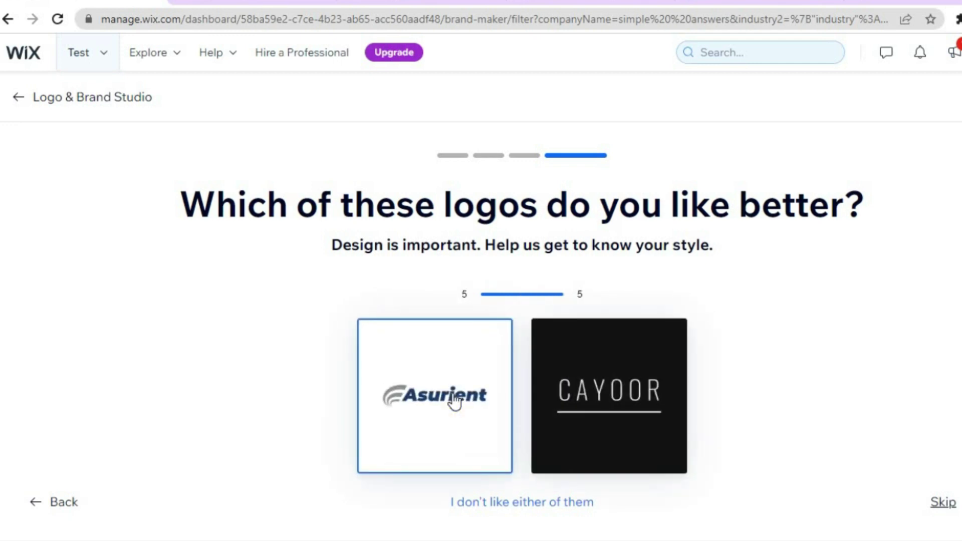
{"action": "left_click", "coordinate": [455, 401]}
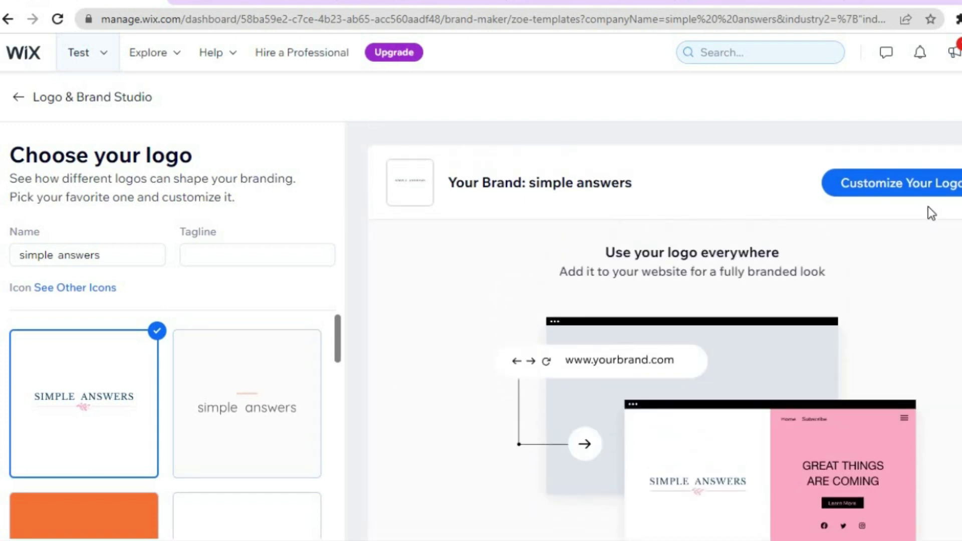
Open the serif SIMPLE ANSWERS logo for customization
{"action": "left_click", "coordinate": [922, 183]}
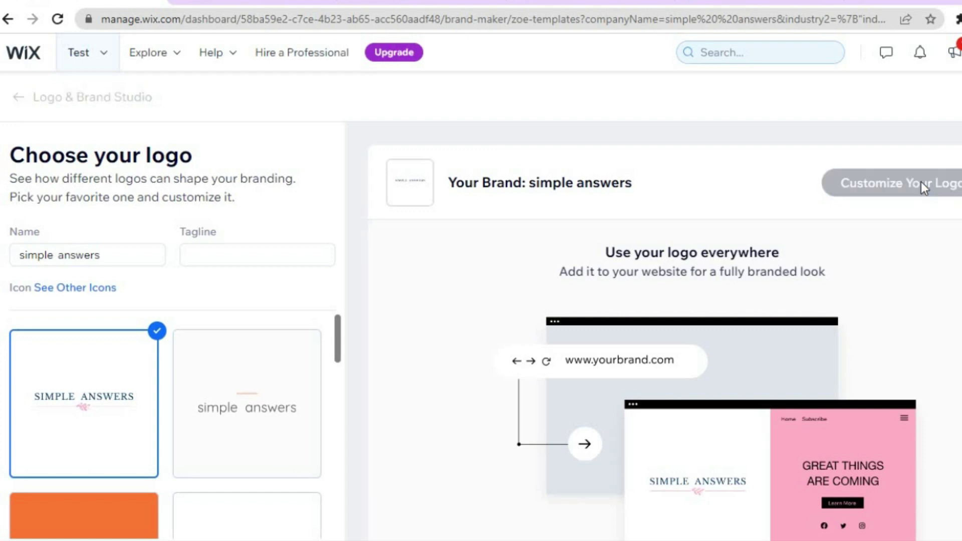